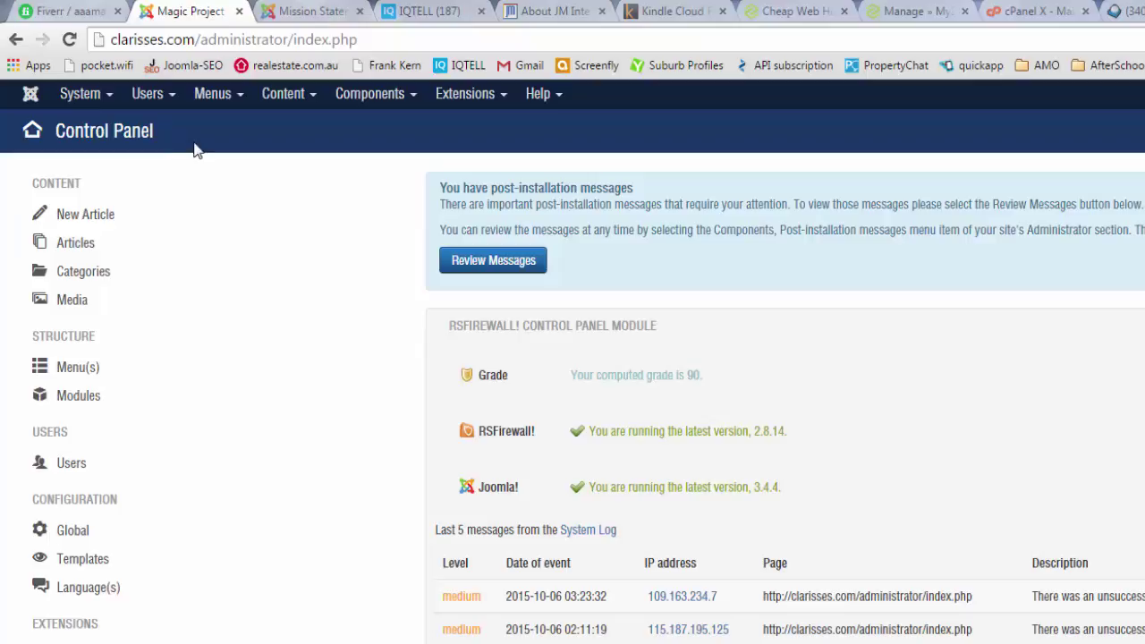
- Open the Articles manager from the Content menu in the Control Panel
{"action": "left_click", "coordinate": [309, 96]}
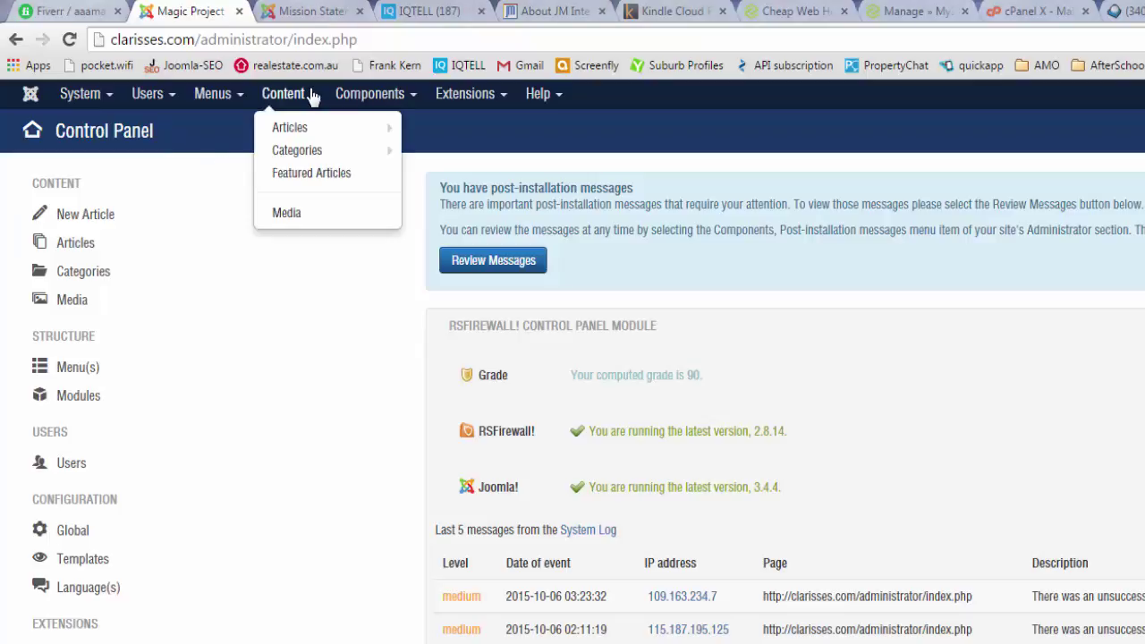
{"action": "mouse_move", "coordinate": [315, 136]}
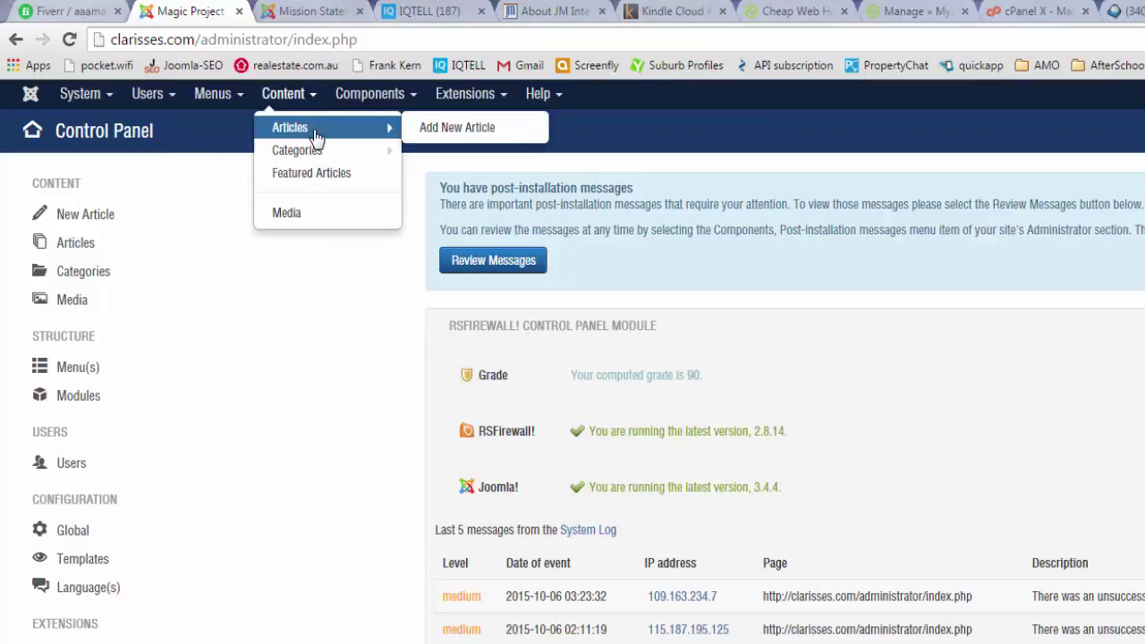
{"action": "left_click", "coordinate": [313, 131]}
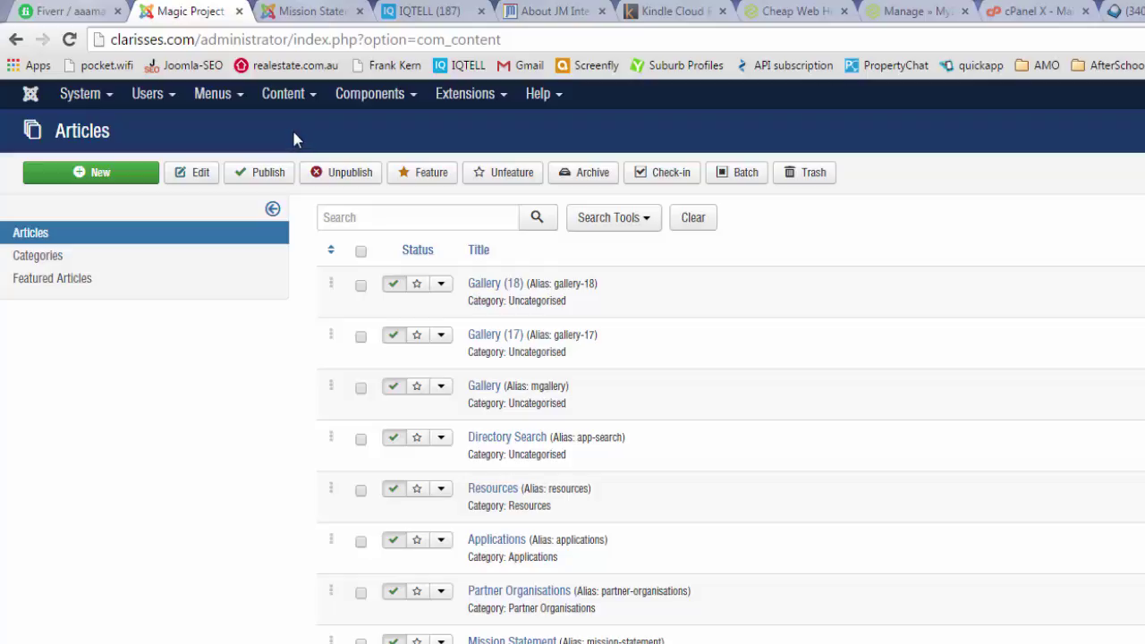
- Create a new article and enter 'Dummy Heading' as its title
{"action": "left_click", "coordinate": [137, 182]}
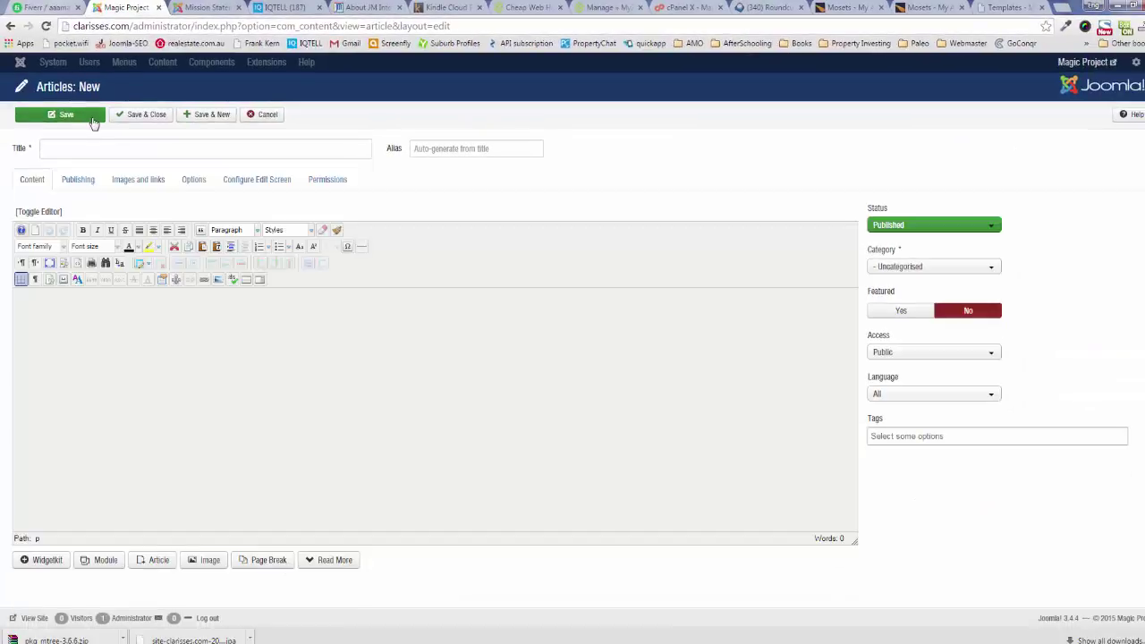
{"action": "left_click", "coordinate": [86, 145]}
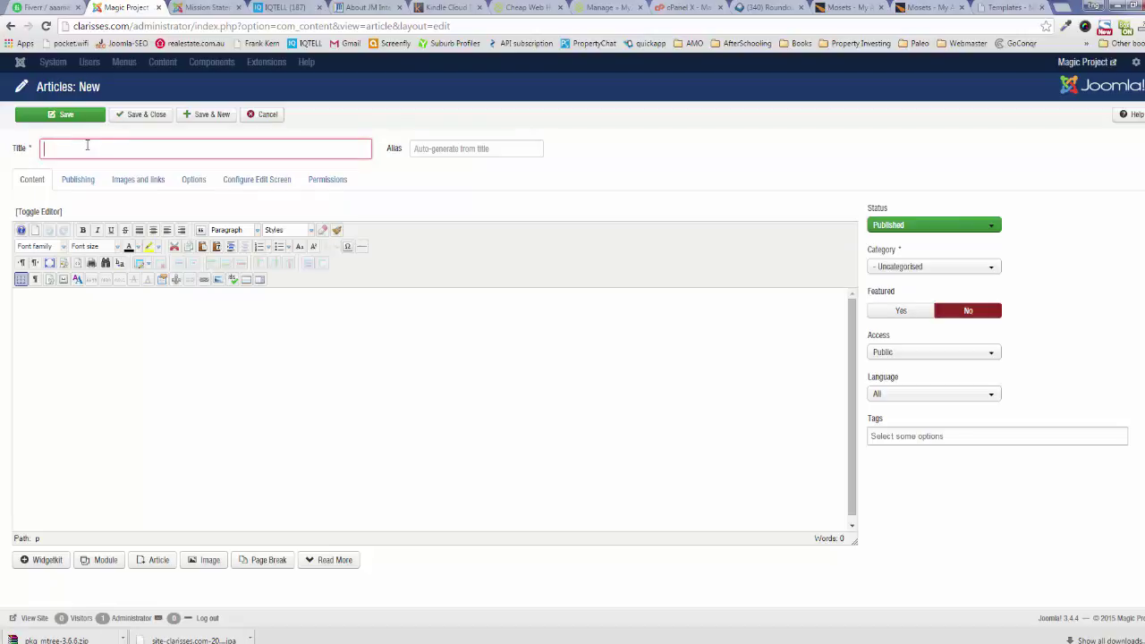
{"action": "type", "text": "Dummy"}
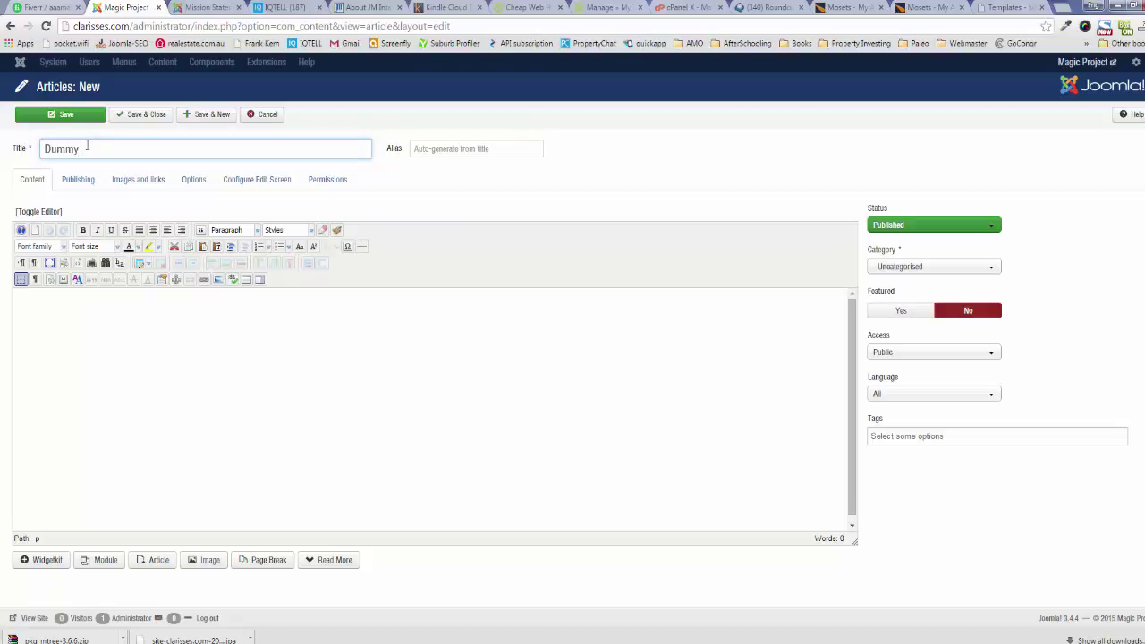
{"action": "type", "text": " Heading"}
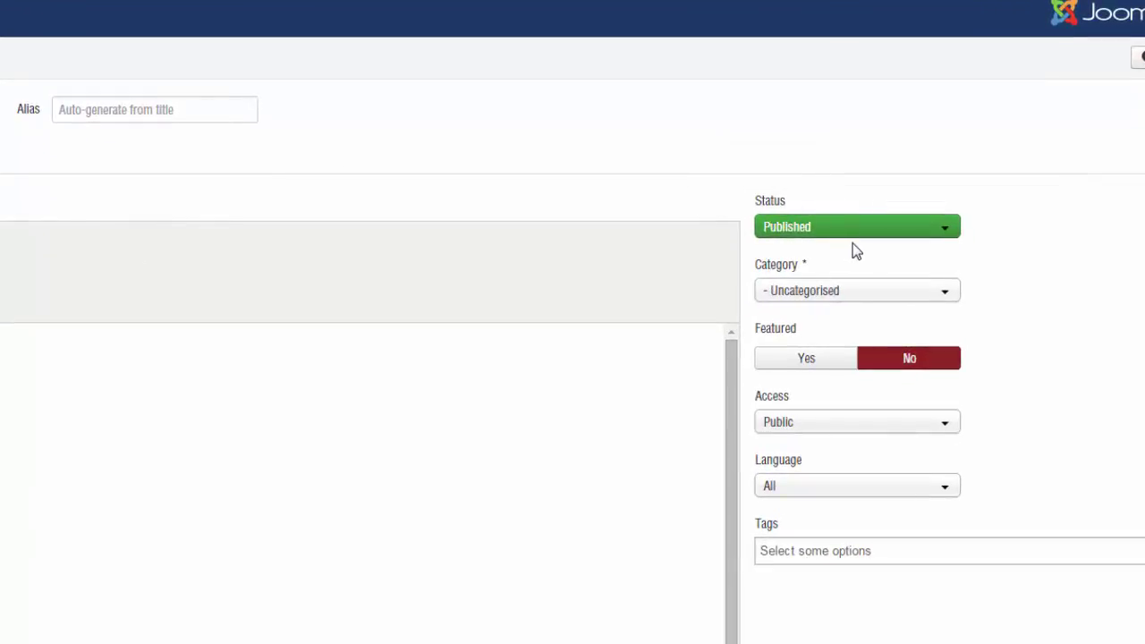
- File the article under Mission Statement and write the body text 'text, text, text'
{"action": "left_click", "coordinate": [851, 298]}
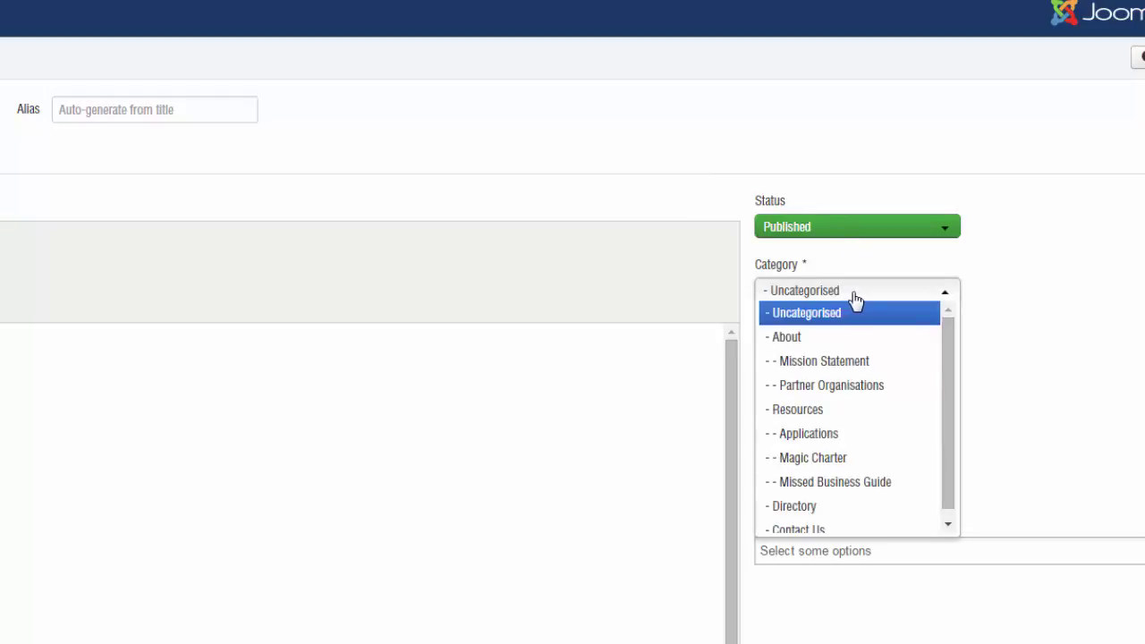
{"action": "left_click", "coordinate": [878, 361]}
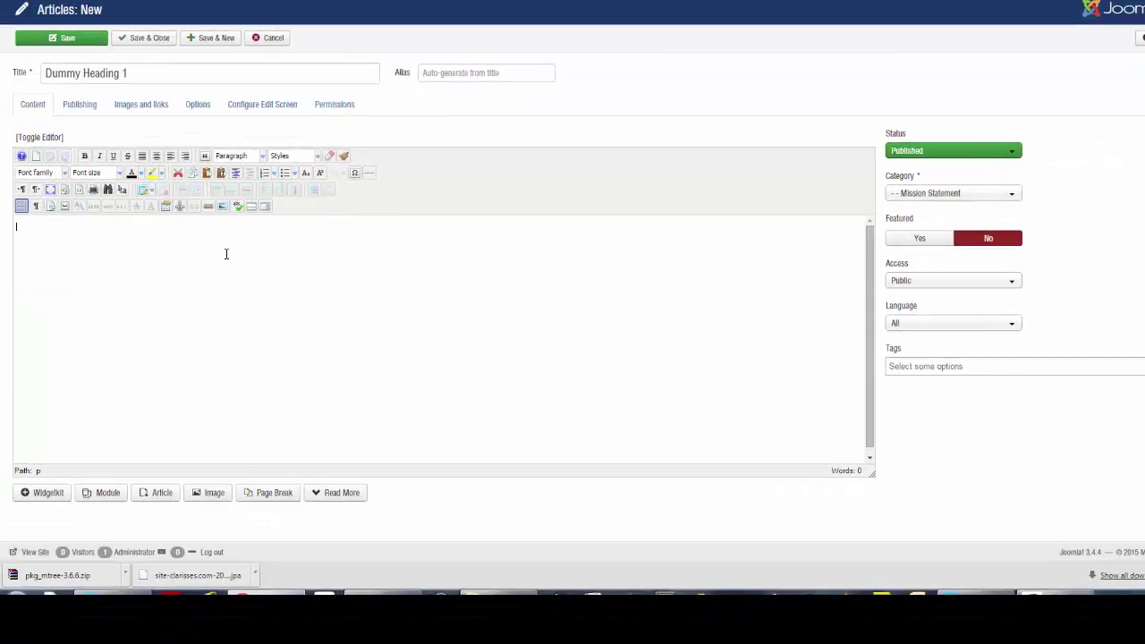
{"action": "left_click", "coordinate": [226, 254]}
{"action": "type", "text": "text, text, text"}
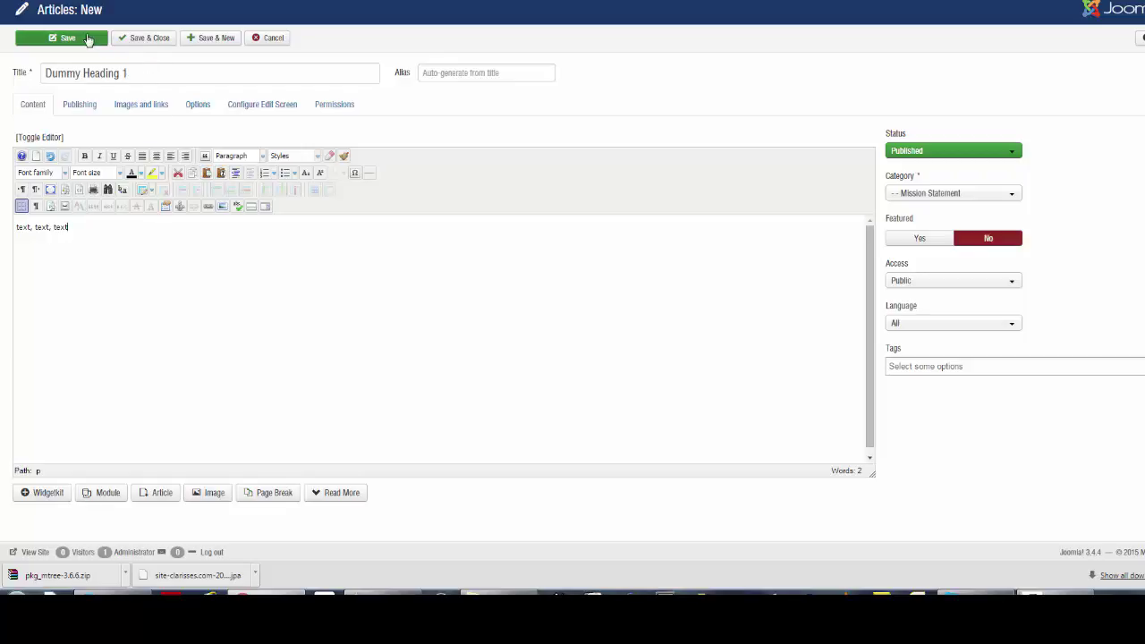
- Save and close Dummy Heading 1, verify it on the site's Mission Statement page, then return to admin
{"action": "left_click", "coordinate": [162, 42]}
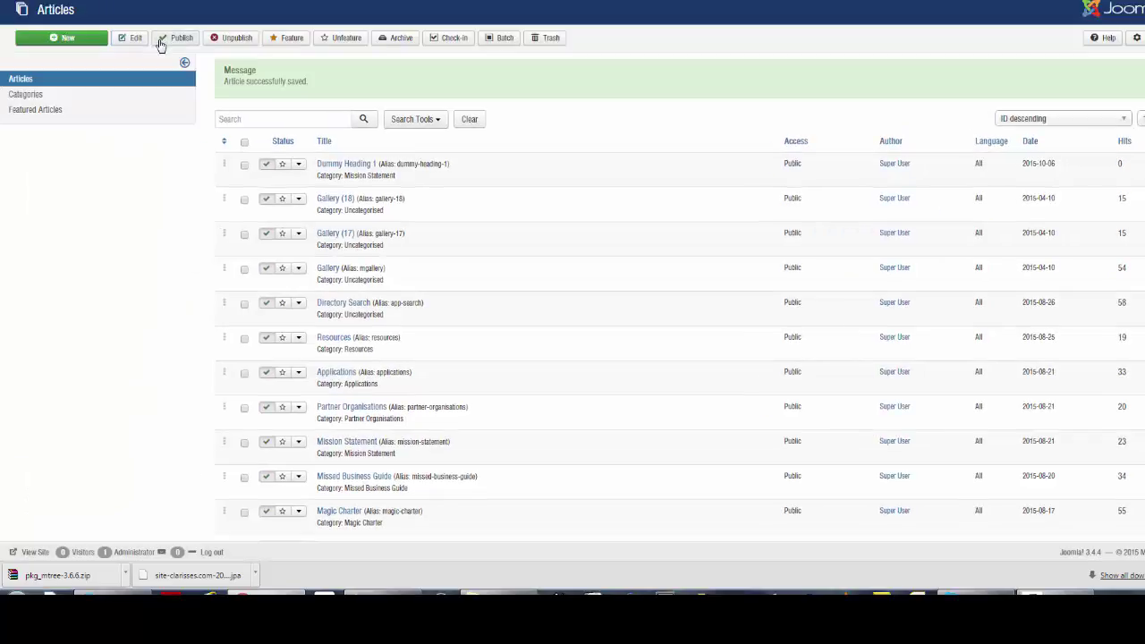
{"action": "key", "text": "ctrl+Tab"}
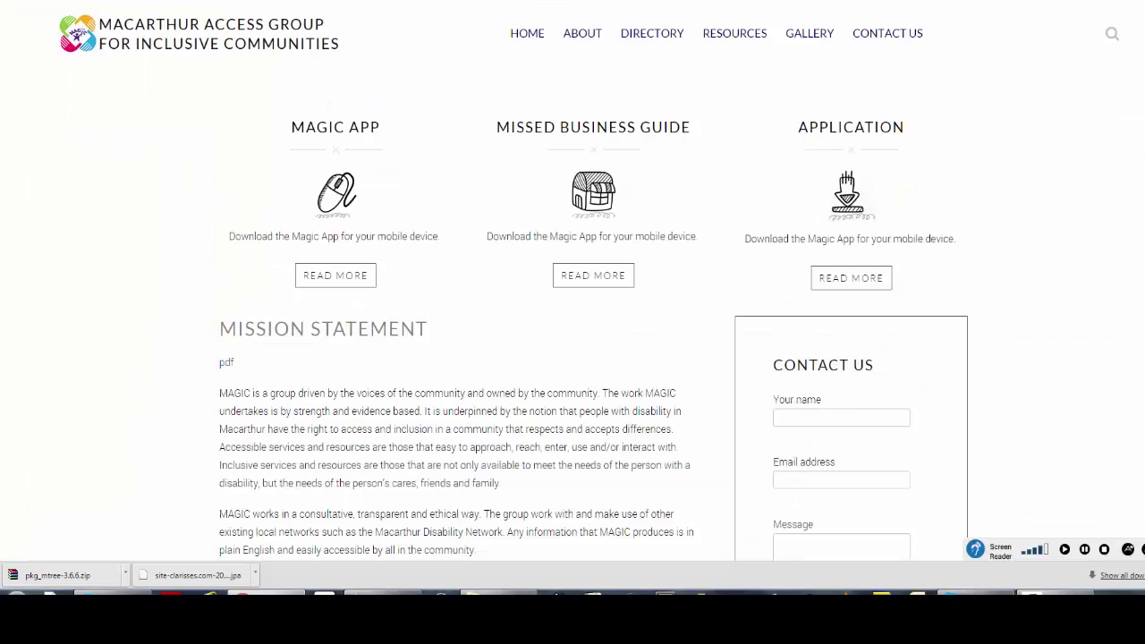
{"action": "mouse_move", "coordinate": [575, 40]}
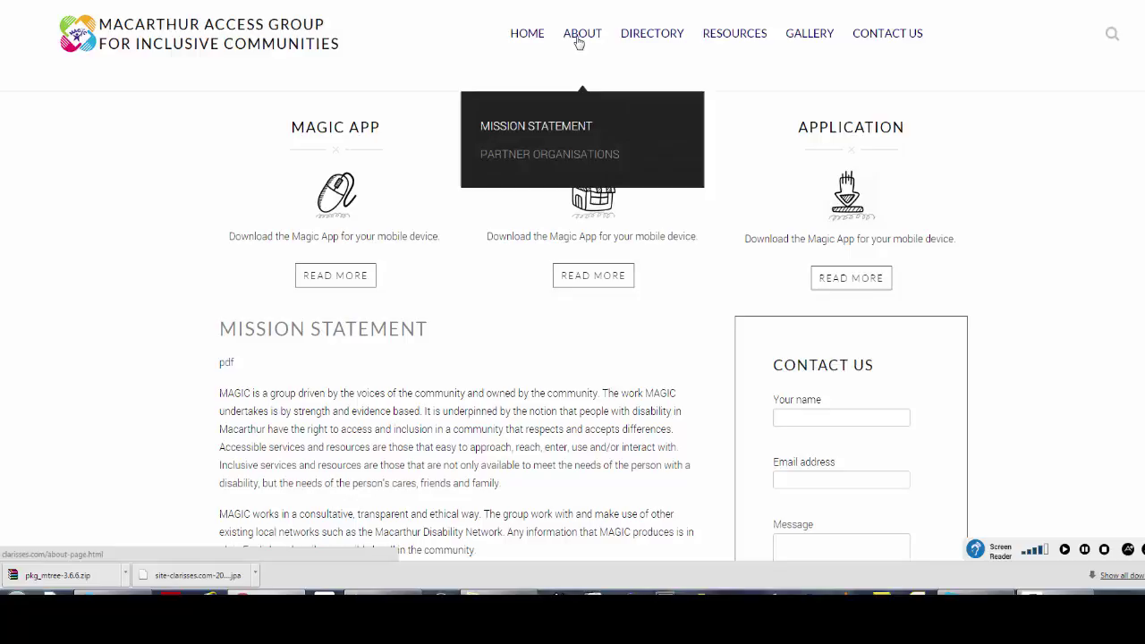
{"action": "left_click", "coordinate": [579, 129]}
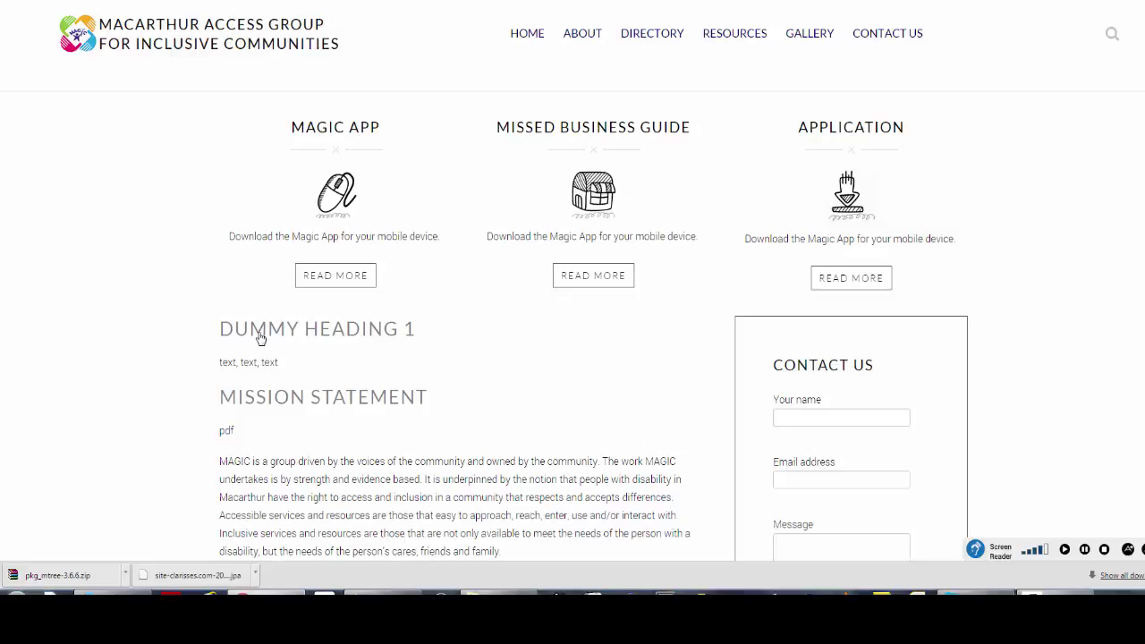
{"action": "left_click_drag", "start_coordinate": [290, 369], "coordinate": [220, 361]}
{"action": "left_click", "coordinate": [219, 362]}
{"action": "key", "text": "ctrl+Tab"}
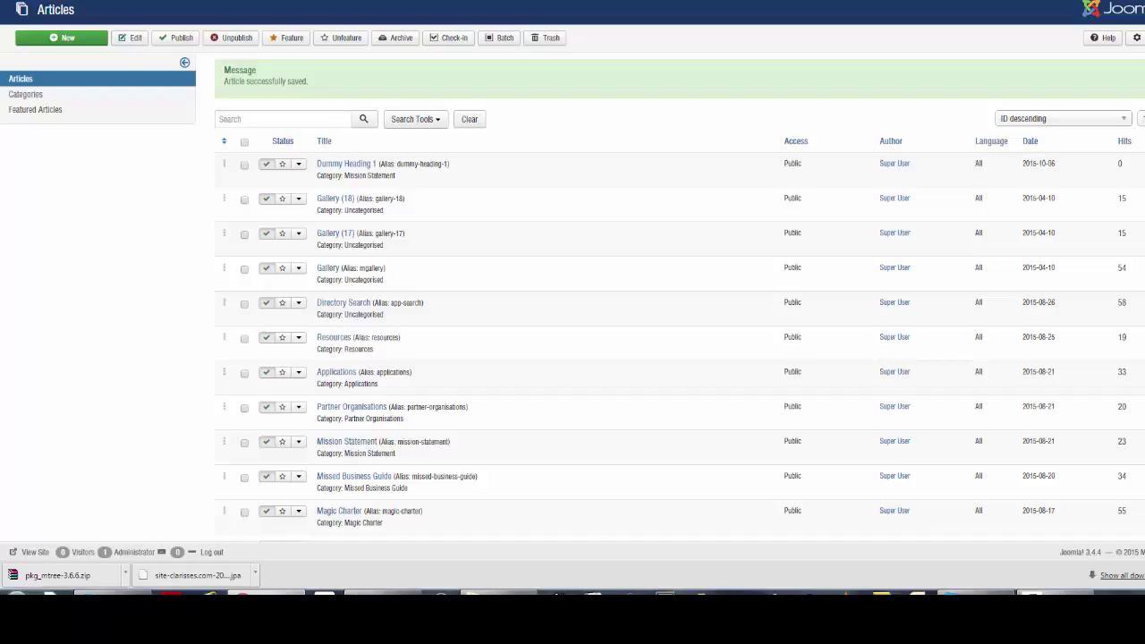
- Exit full screen, reload Content > Articles and open Dummy Heading 1 for editing
{"action": "key", "text": "F11"}
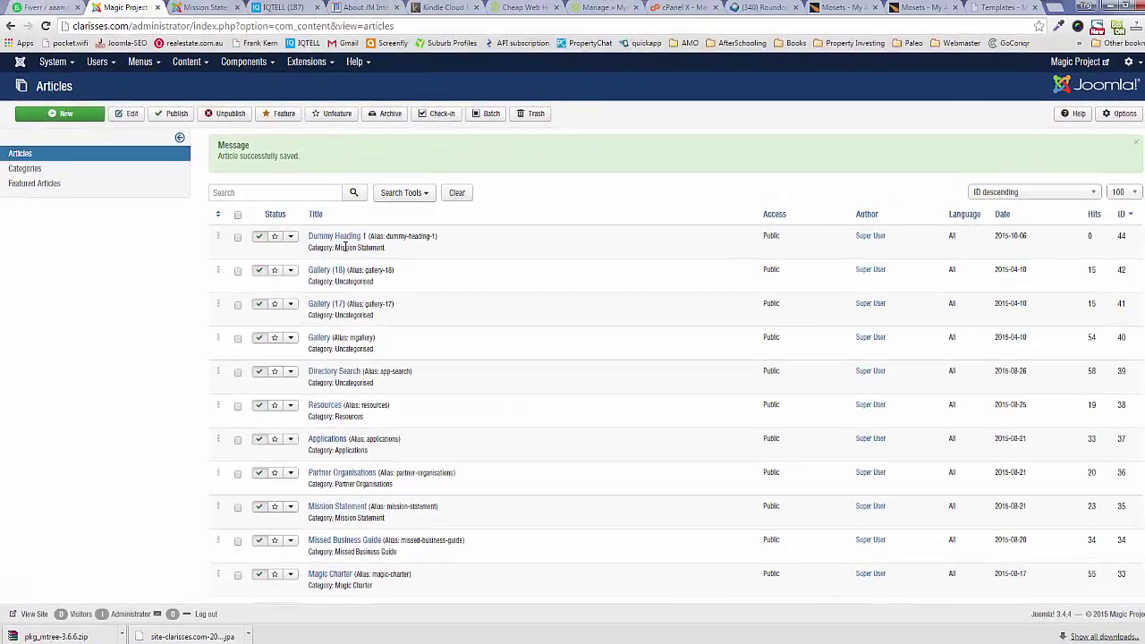
{"action": "left_click", "coordinate": [184, 62]}
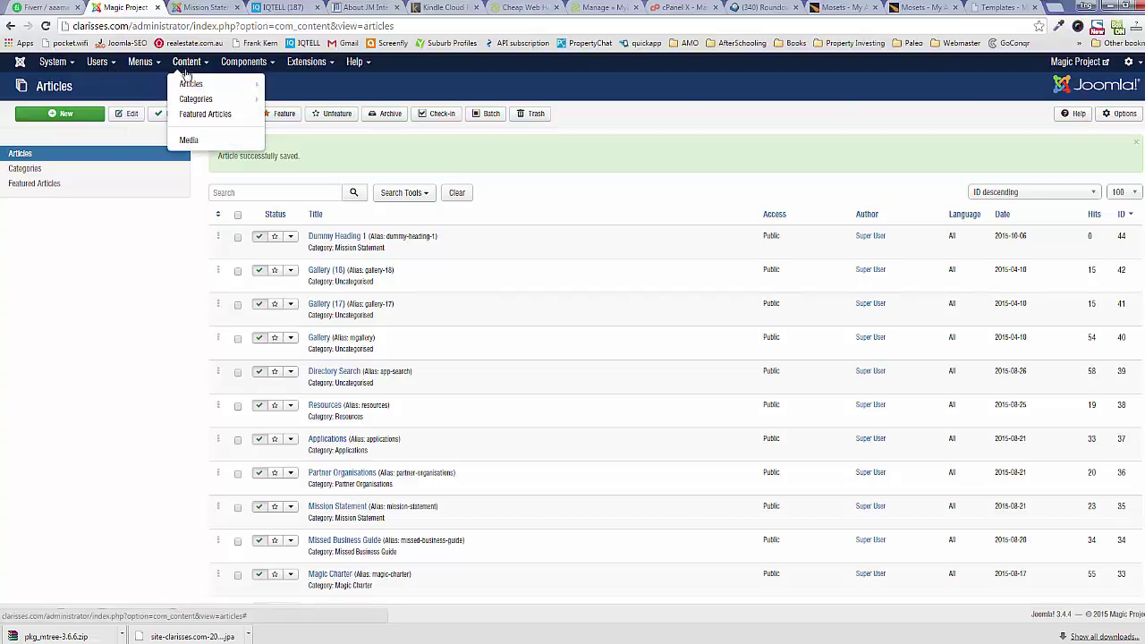
{"action": "left_click", "coordinate": [191, 85]}
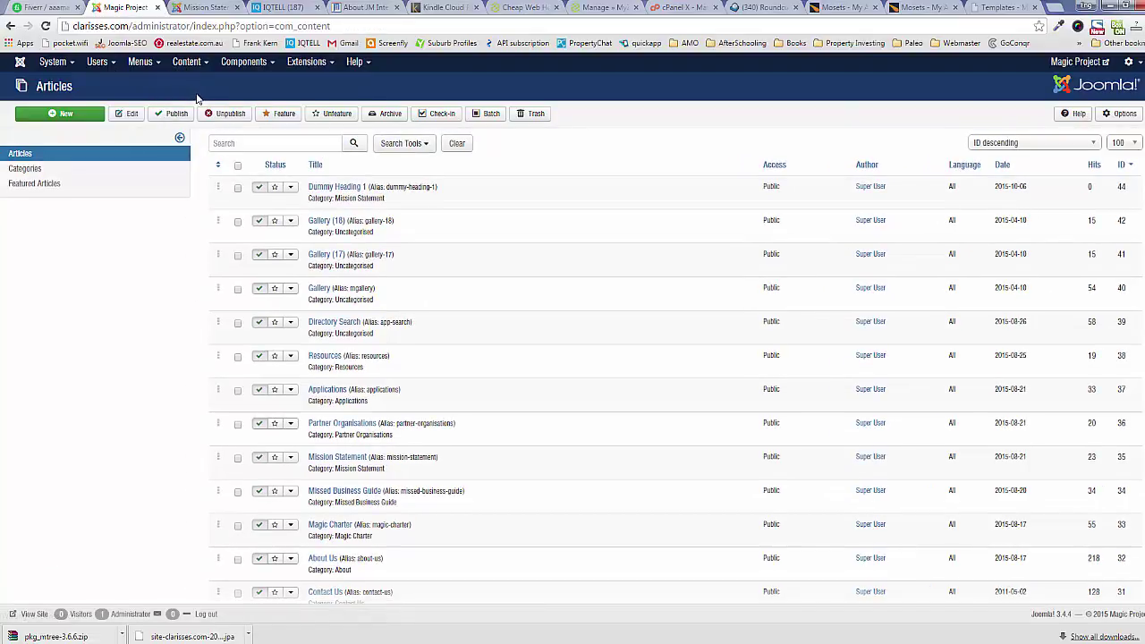
{"action": "left_click", "coordinate": [326, 189]}
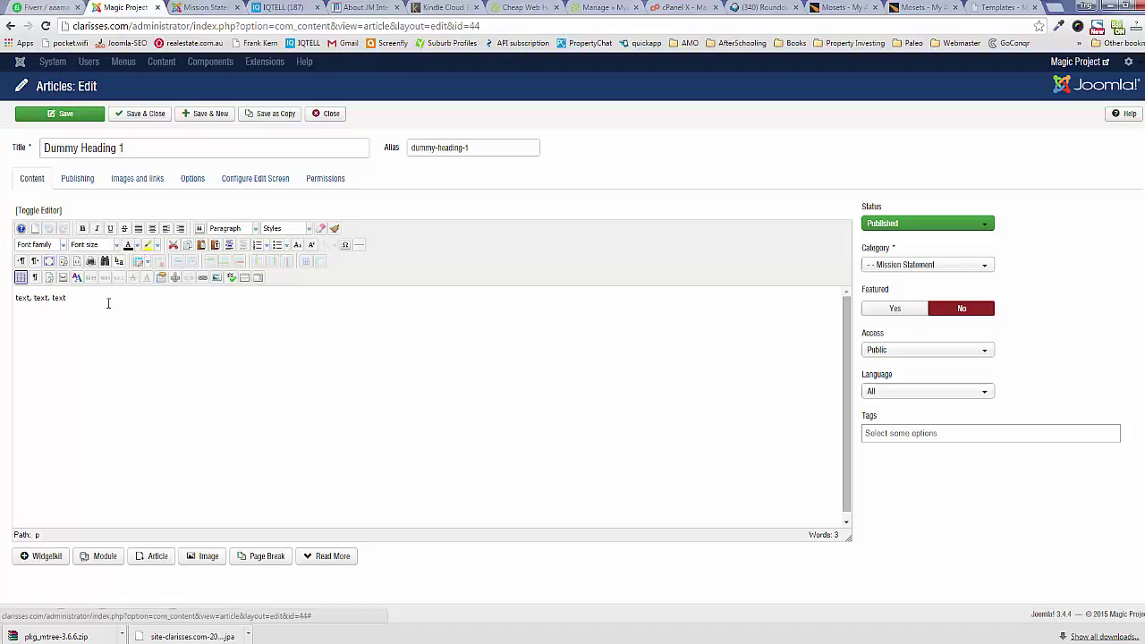
- Rename to 'Dummy Heading 2' with alias 'dummy-heading-2' and add a blank line above the body
{"action": "left_click", "coordinate": [146, 151]}
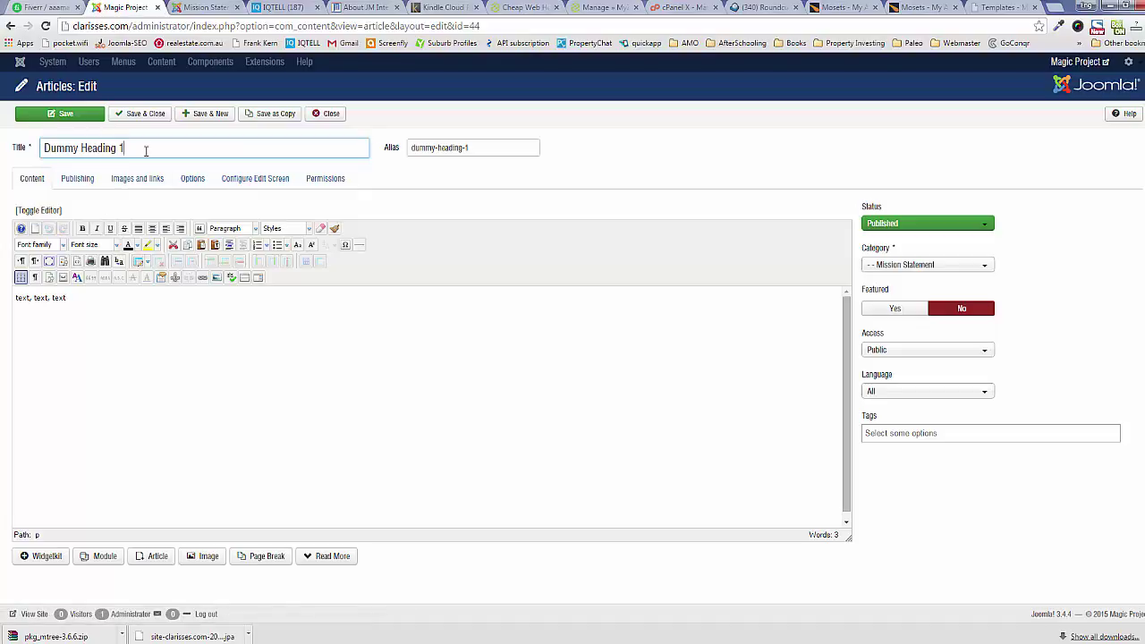
{"action": "key", "text": "BackSpace"}
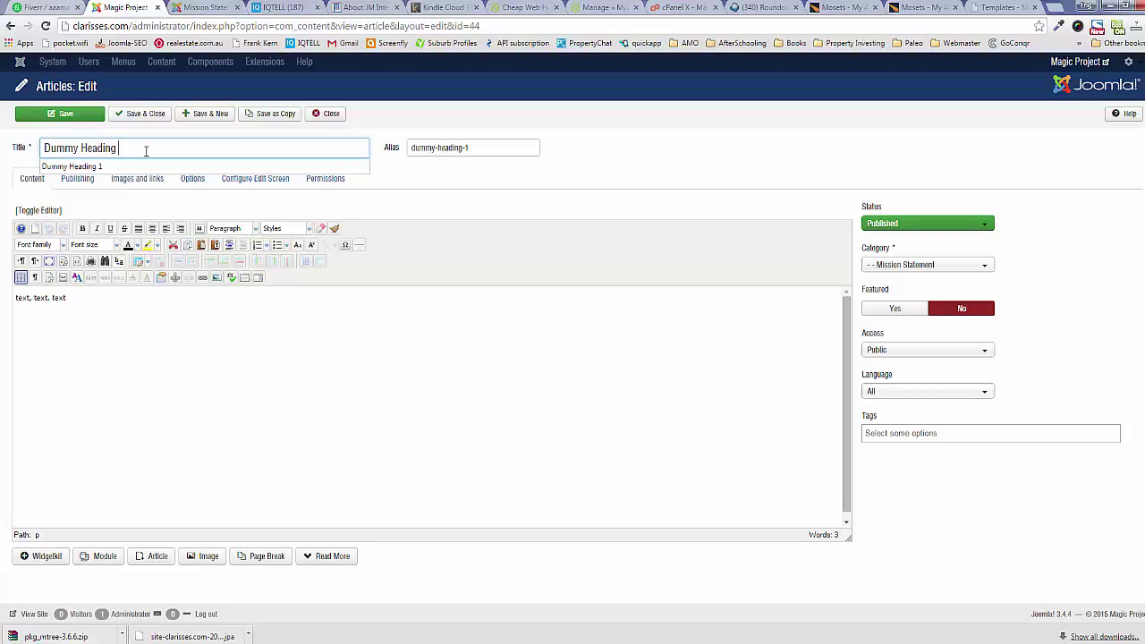
{"action": "type", "text": "2"}
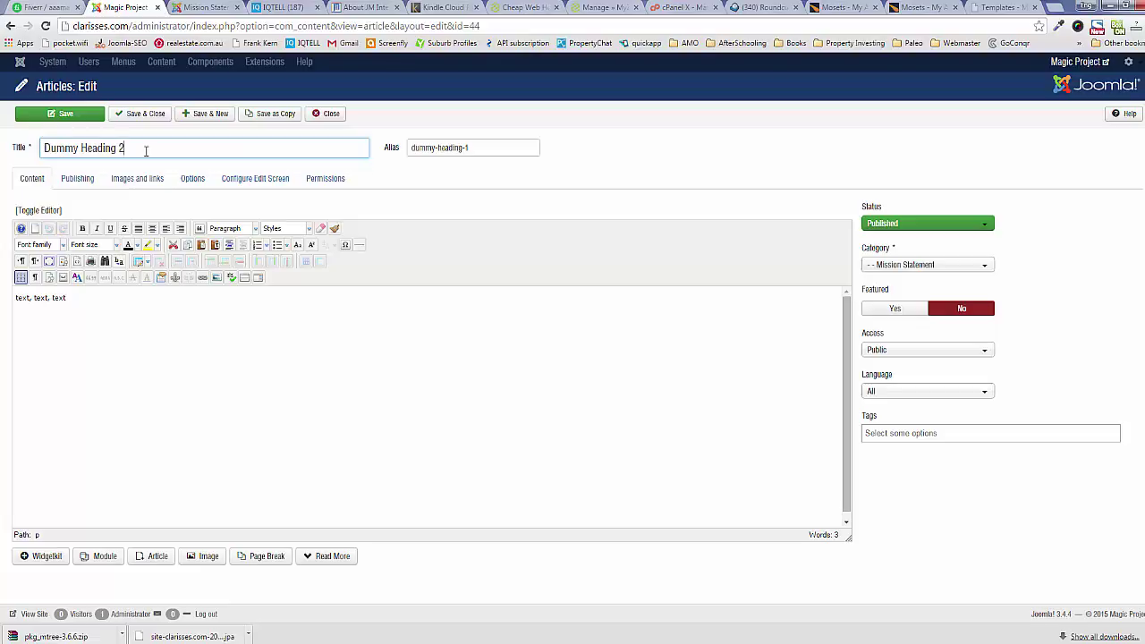
{"action": "left_click", "coordinate": [471, 147]}
{"action": "key", "text": "BackSpace"}
{"action": "type", "text": "2"}
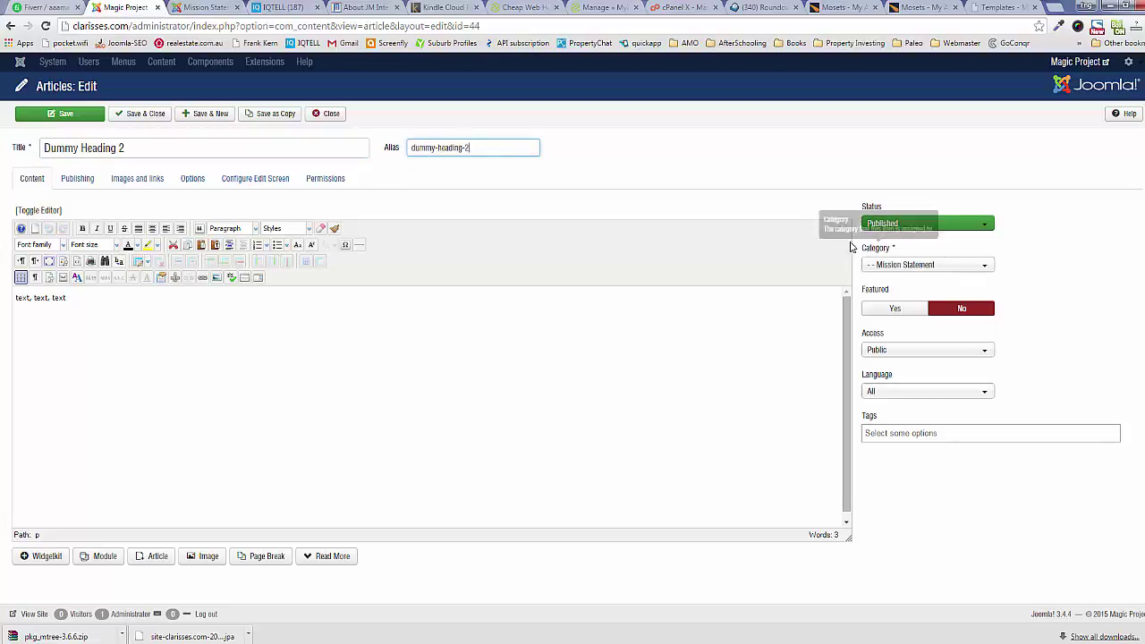
{"action": "left_click", "coordinate": [85, 304]}
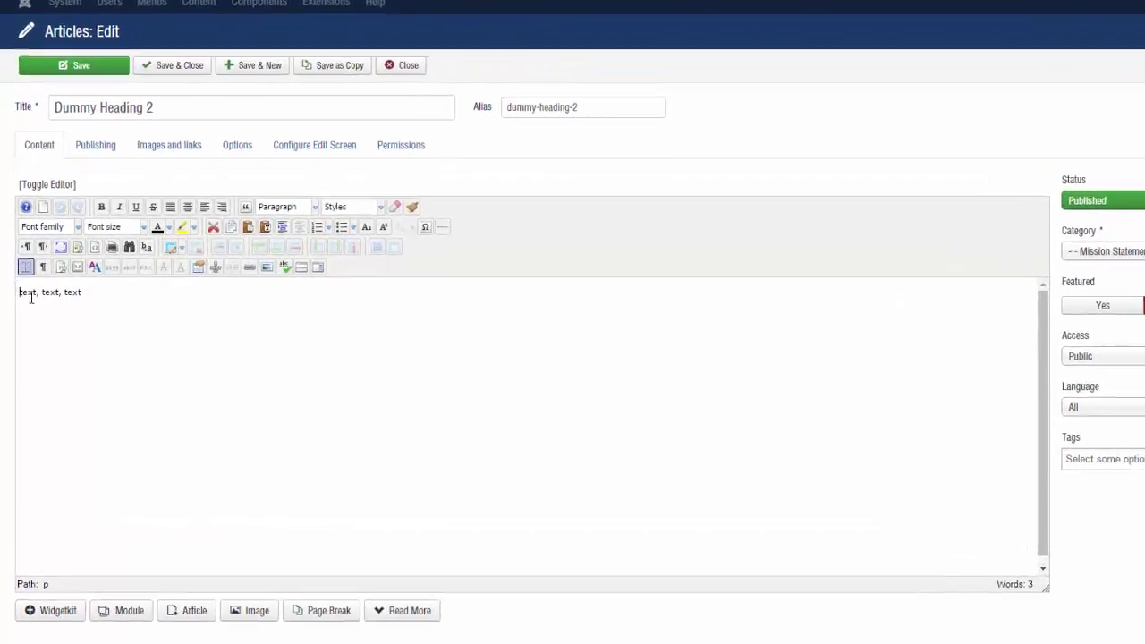
{"action": "key", "text": "Return"}
- Place the caret on the empty first line and open the Image Manager
{"action": "left_click", "coordinate": [36, 294]}
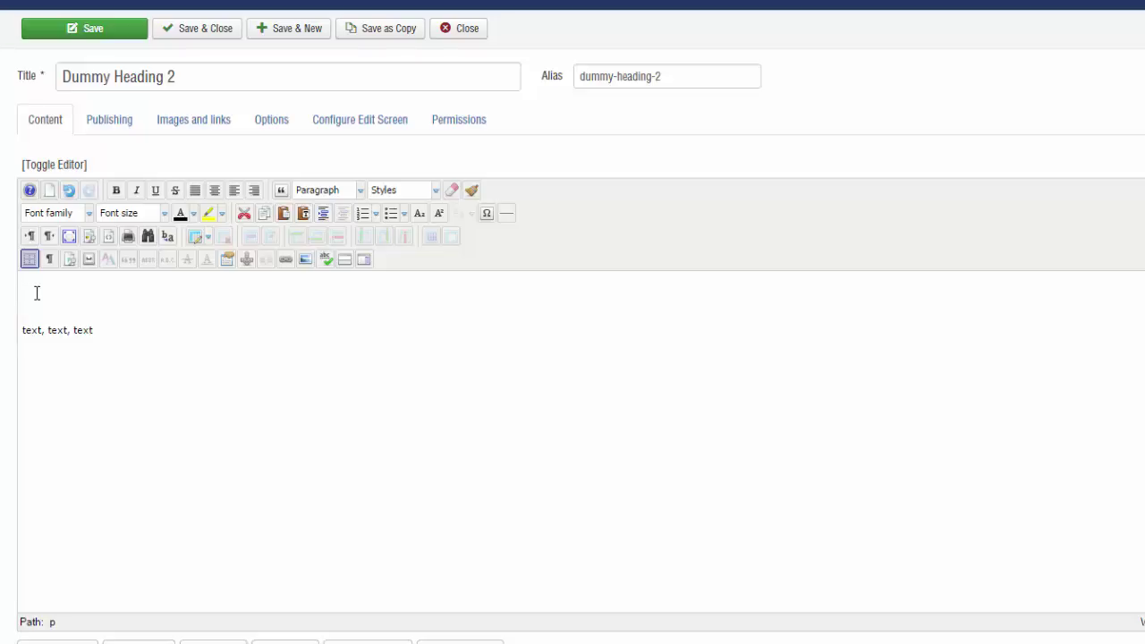
{"action": "left_click", "coordinate": [305, 260]}
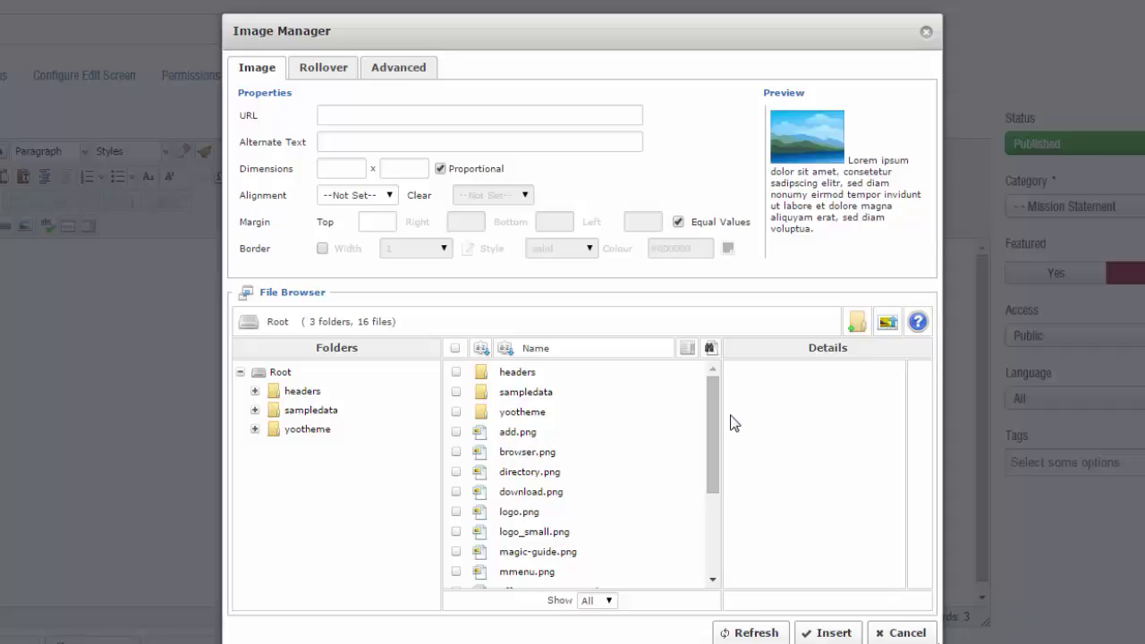
- Select the add.png signpost image and change its alternate text from 'add' to 'Sign post'
{"action": "left_click", "coordinate": [525, 437]}
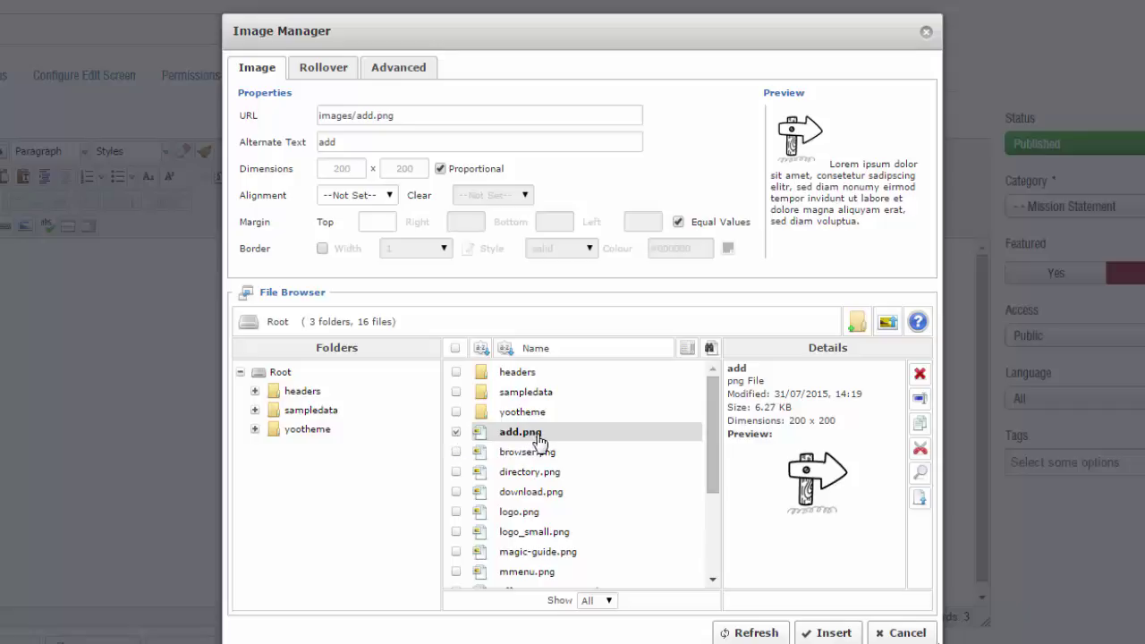
{"action": "mouse_move", "coordinate": [245, 127]}
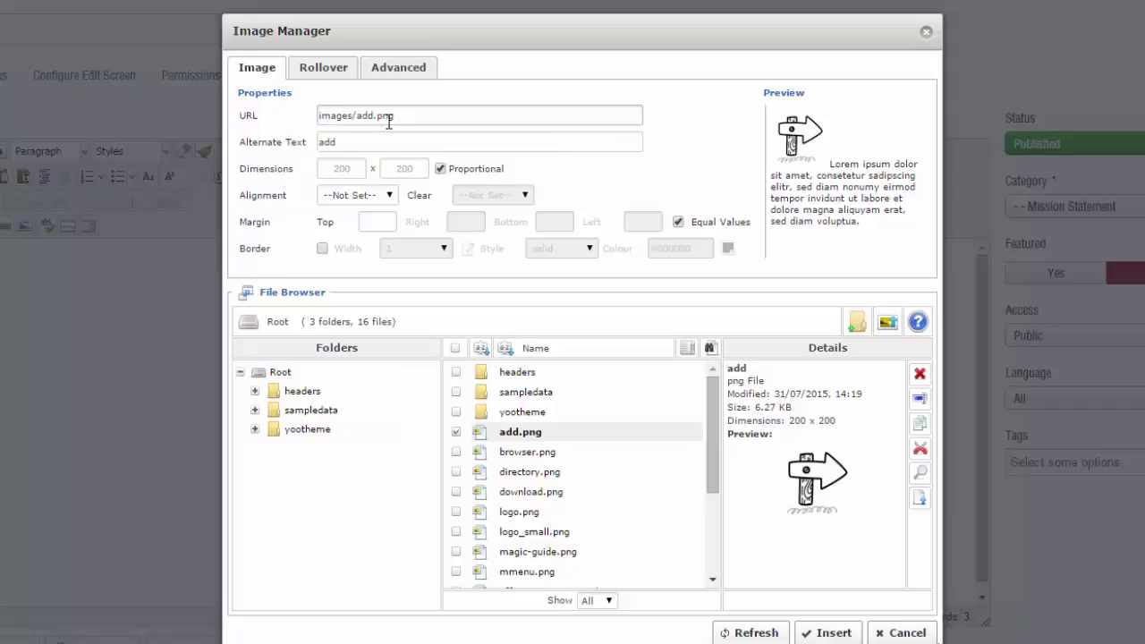
{"action": "left_click", "coordinate": [266, 143]}
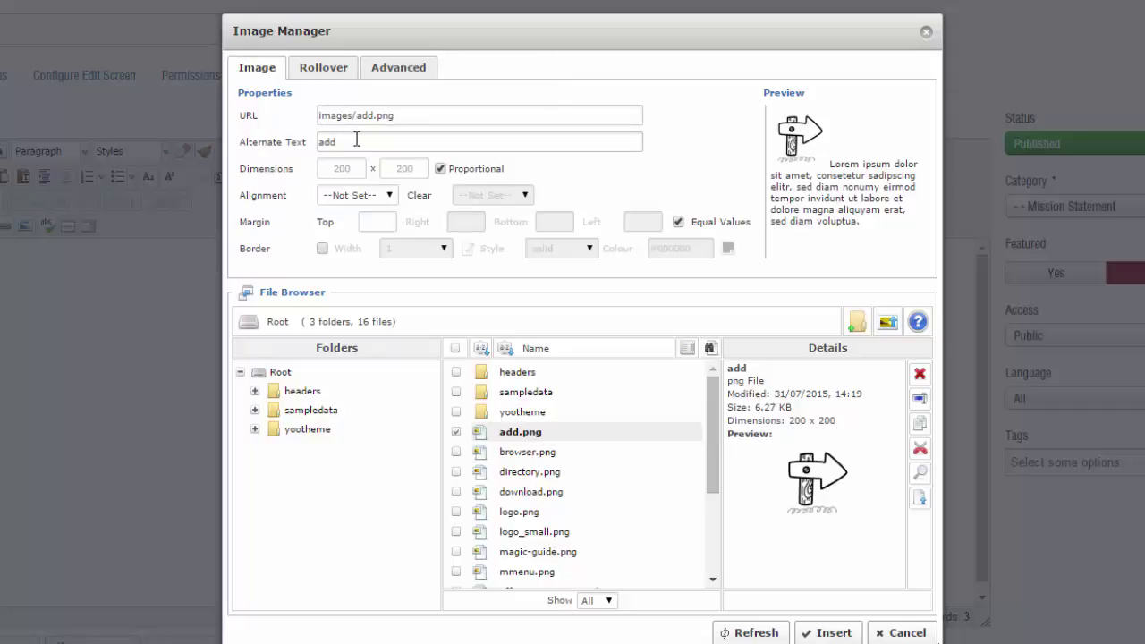
{"action": "left_click_drag", "start_coordinate": [337, 141], "coordinate": [316, 142]}
{"action": "type", "text": "A"}
{"action": "key", "text": "BackSpace"}
{"action": "key", "text": "BackSpace"}
{"action": "key", "text": "BackSpace"}
{"action": "type", "text": "Sign post"}
- Keep the image alignment Not Set and give it a top margin of 20
{"action": "left_click", "coordinate": [393, 198]}
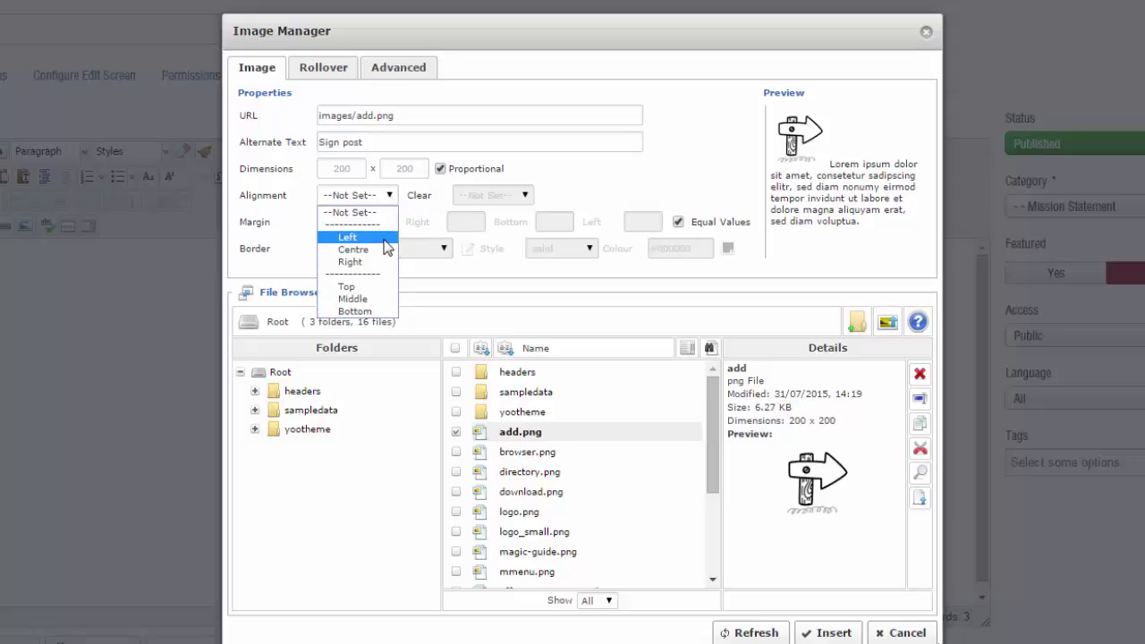
{"action": "left_click", "coordinate": [403, 142]}
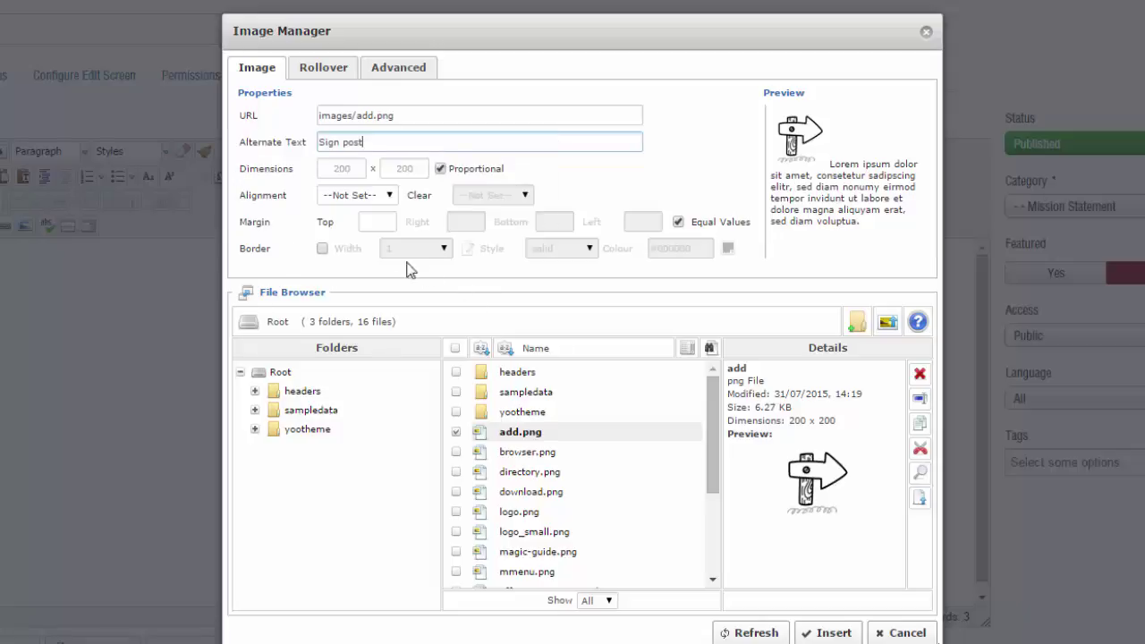
{"action": "left_click", "coordinate": [383, 218]}
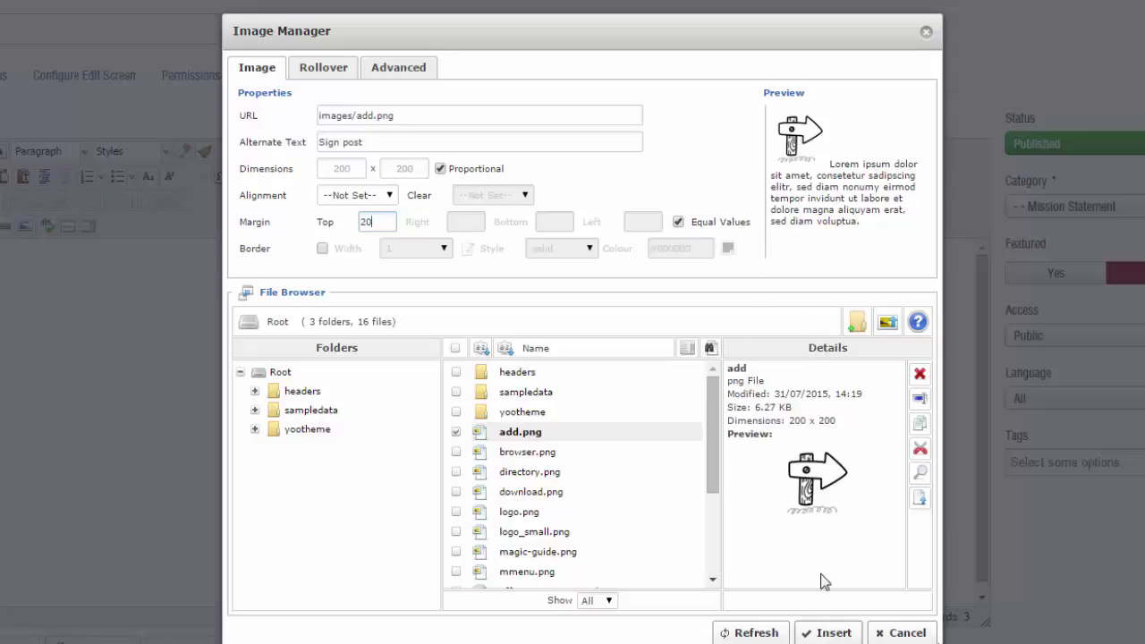
- Insert the add.png image above the text and save and close Dummy Heading 2
{"action": "left_click", "coordinate": [831, 633]}
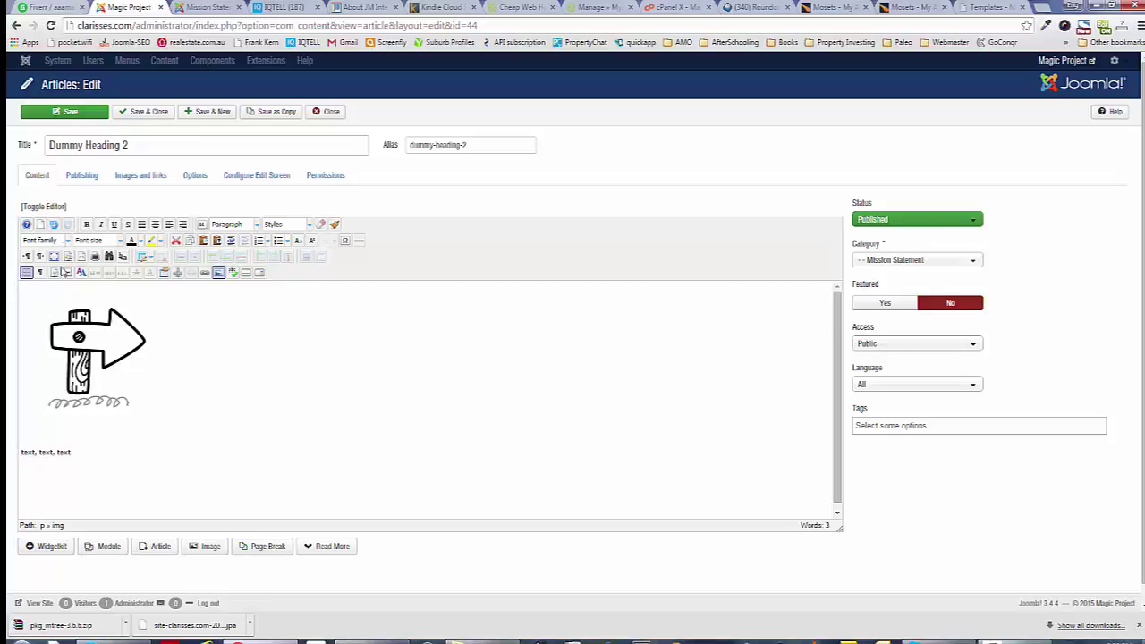
{"action": "left_click", "coordinate": [153, 113]}
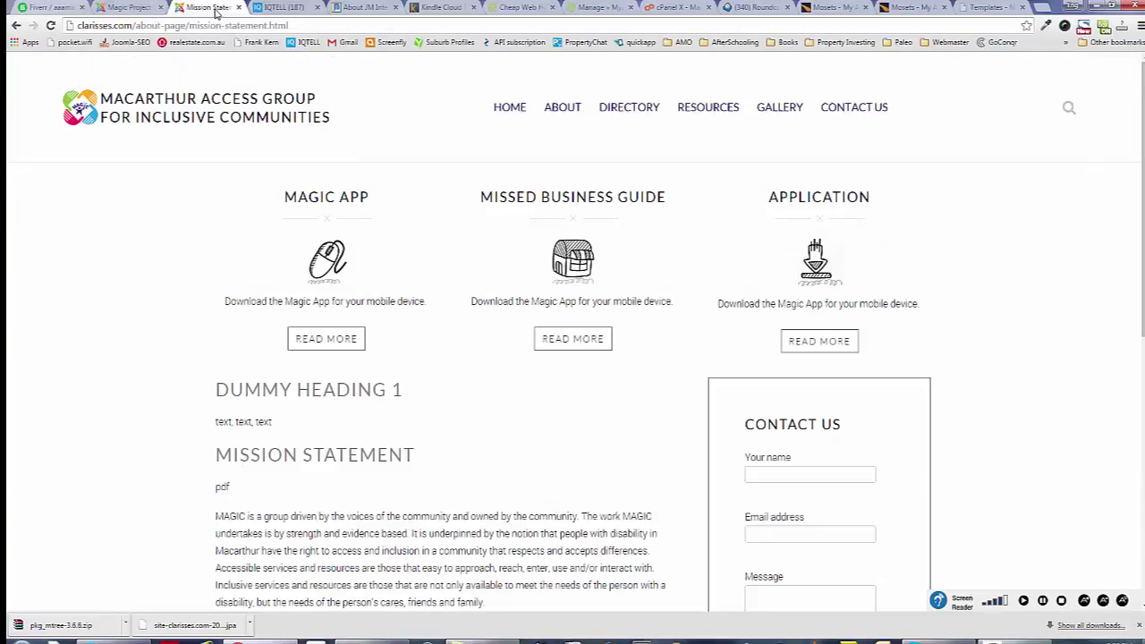
- Verify Dummy Heading 2 and its signpost image on the site's Mission Statement page, then return to Articles
{"action": "left_click", "coordinate": [215, 9]}
{"action": "mouse_move", "coordinate": [547, 107]}
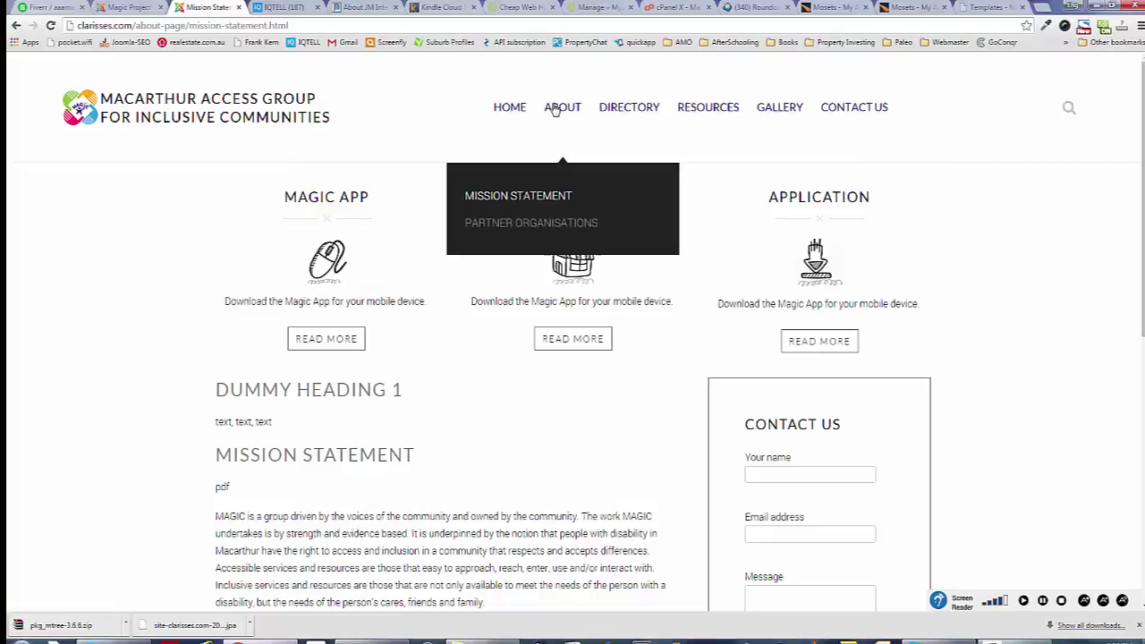
{"action": "left_click", "coordinate": [539, 200]}
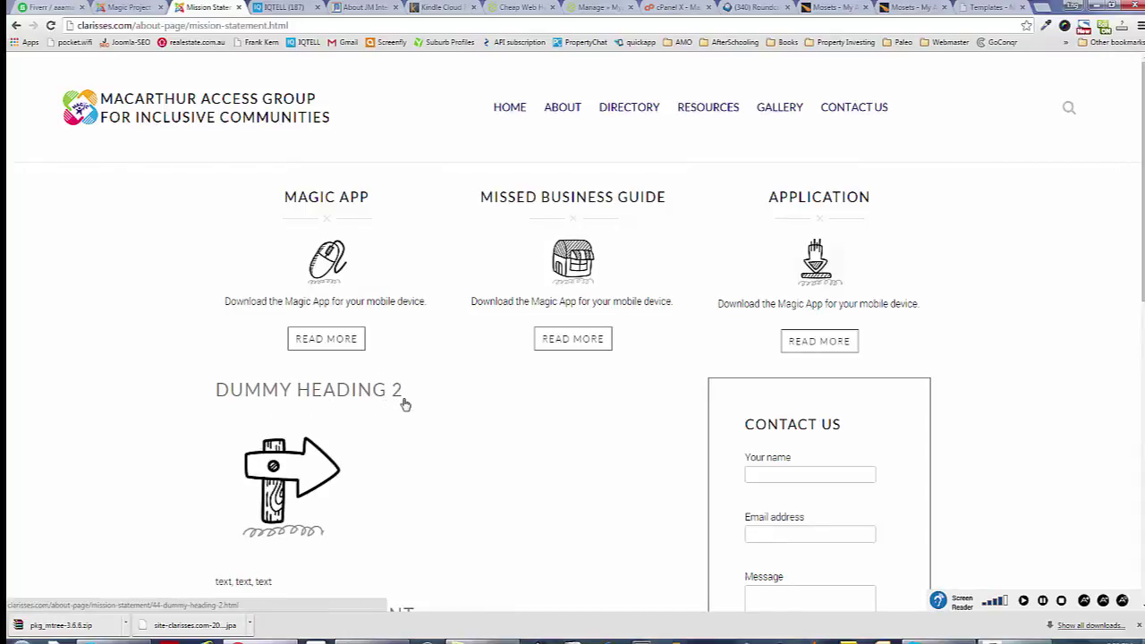
{"action": "scroll", "coordinate": [122, 421], "scroll_direction": "down", "scroll_amount": 2}
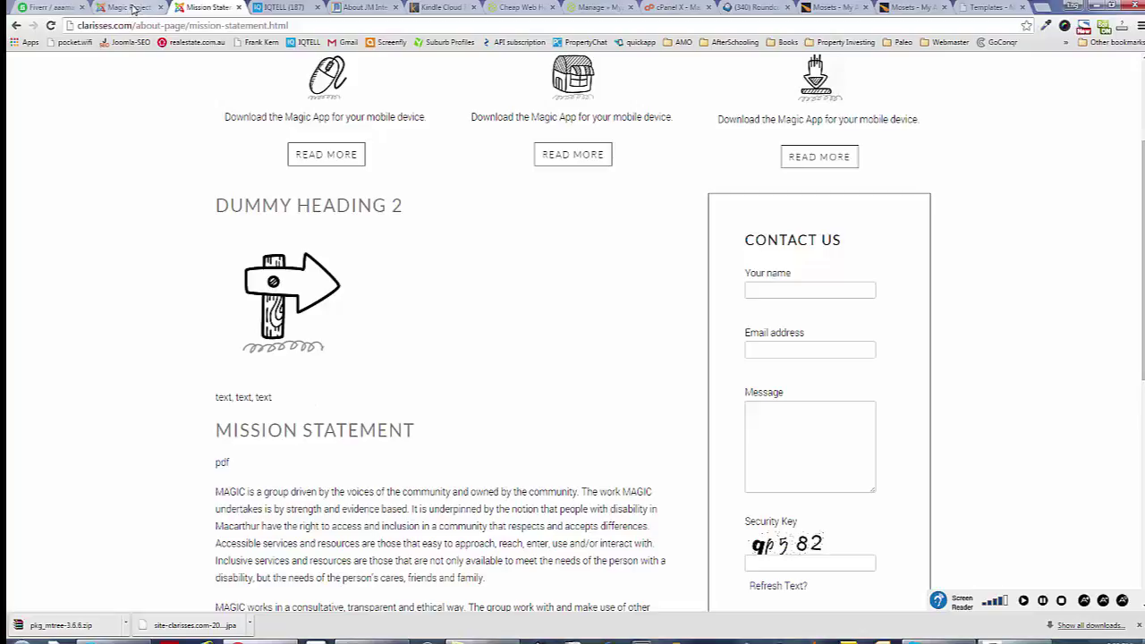
{"action": "left_click", "coordinate": [131, 8]}
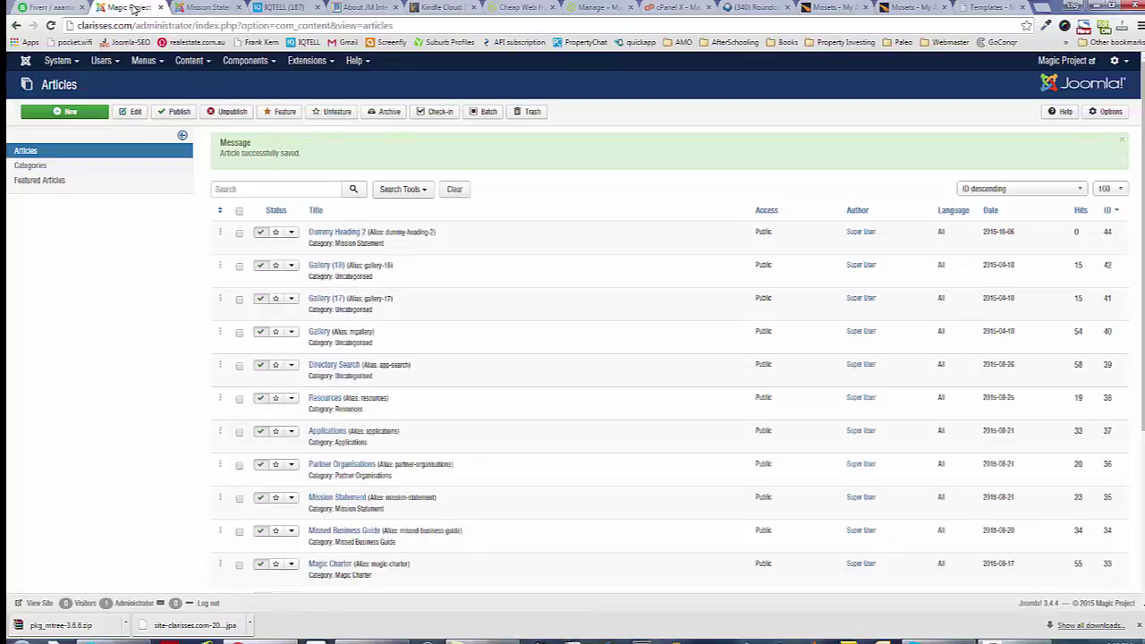